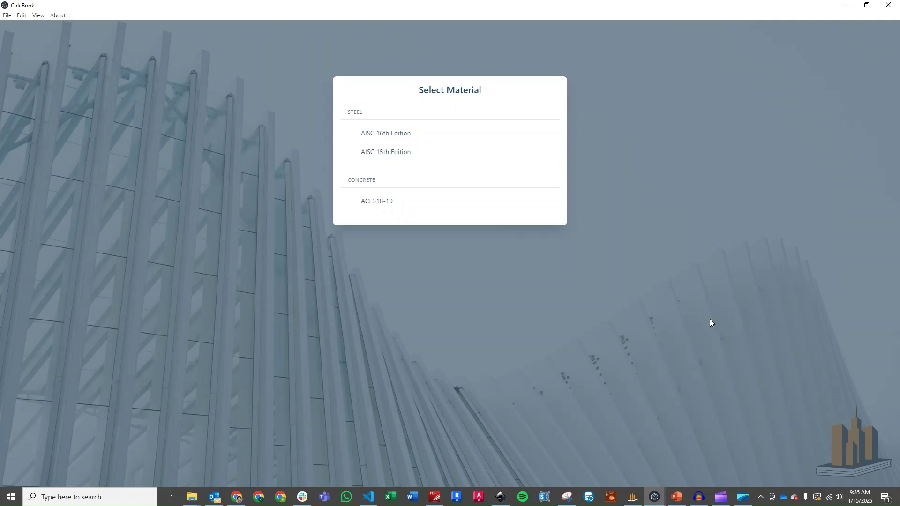
Step: Choose AISC 15th Edition steel connection design, welded calculations, and the Wide Flange - Type 2 weld
{"action": "left_click", "coordinate": [424, 154]}
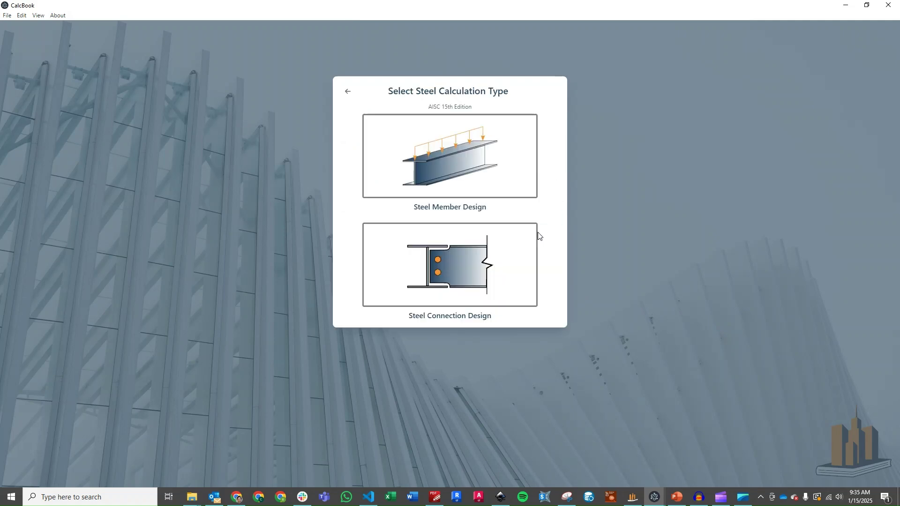
{"action": "left_click", "coordinate": [494, 261]}
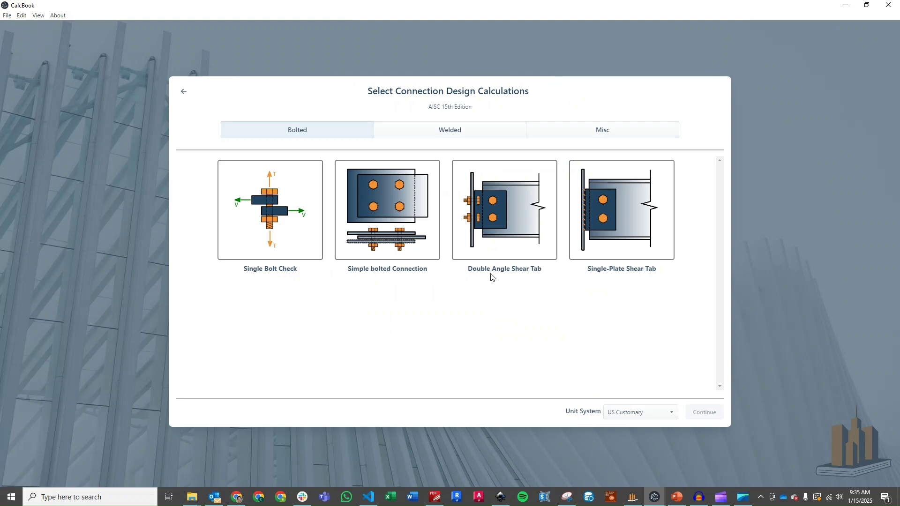
{"action": "left_click", "coordinate": [458, 136]}
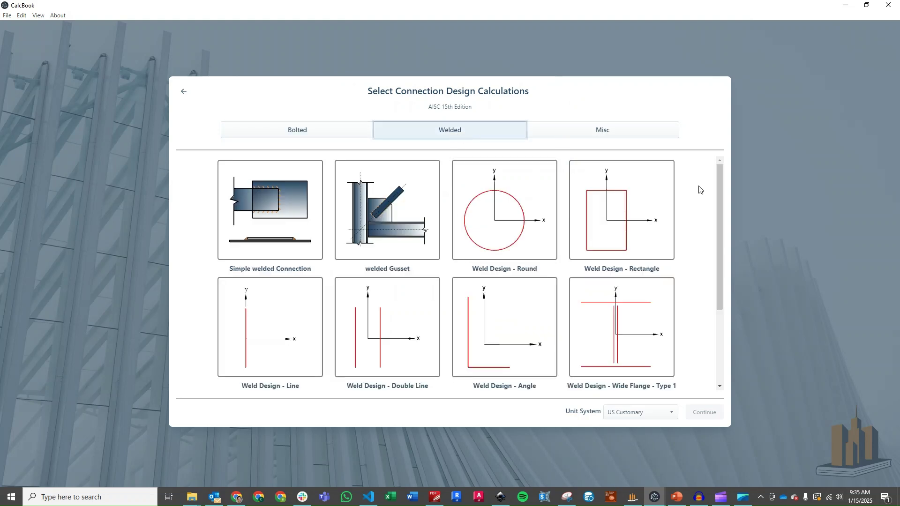
{"action": "left_click_drag", "start_coordinate": [718, 176], "coordinate": [730, 262]}
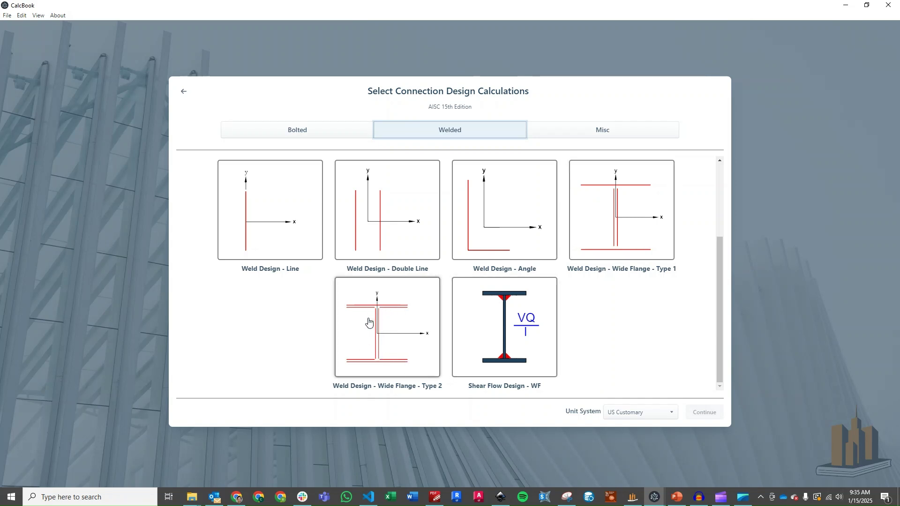
{"action": "left_click", "coordinate": [406, 322]}
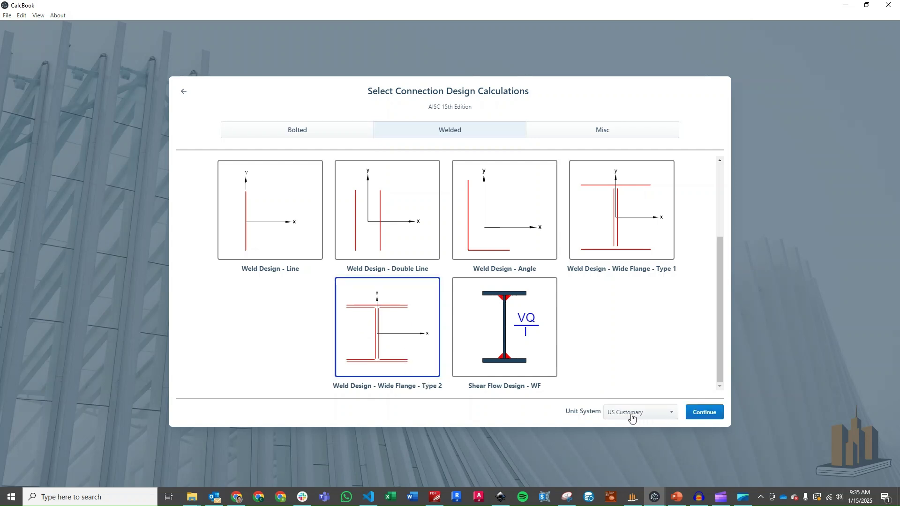
Step: Open the Wide Flange Type 2 calculation and enter B=10, H=14, tf=0.72 and tw=0.415 in
{"action": "left_click", "coordinate": [715, 415]}
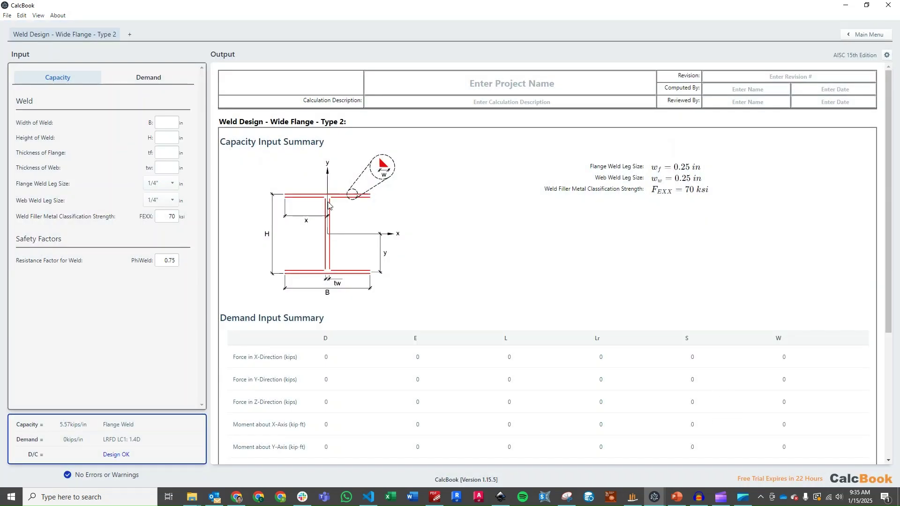
{"action": "left_click", "coordinate": [174, 121]}
{"action": "key", "text": "Tab"}
{"action": "key", "text": "Tab"}
{"action": "type", "text": "0.72"}
{"action": "key", "text": "Tab"}
{"action": "type", "text": "0.415"}
{"action": "left_click", "coordinate": [193, 187]}
Step: Set Load Combinations to None on the Demand tab for directly factored loads
{"action": "left_click", "coordinate": [169, 83]}
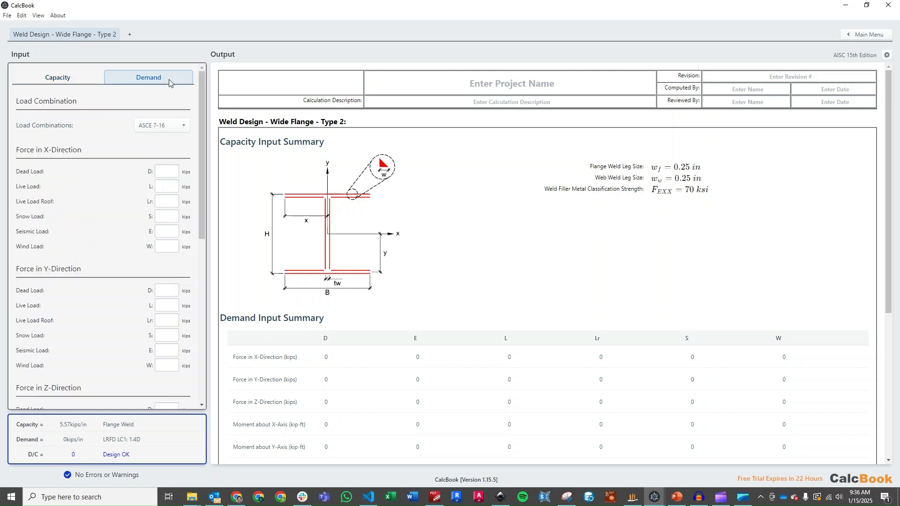
{"action": "left_click", "coordinate": [162, 127]}
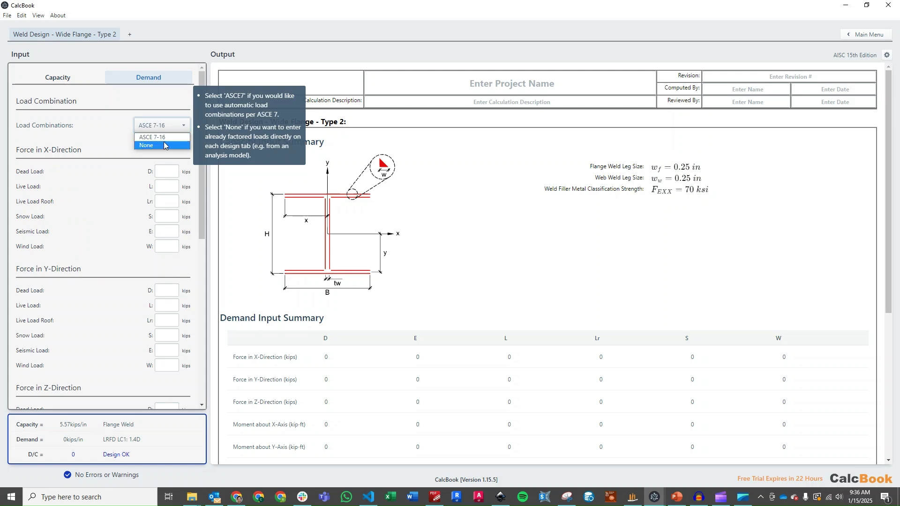
{"action": "left_click", "coordinate": [164, 143]}
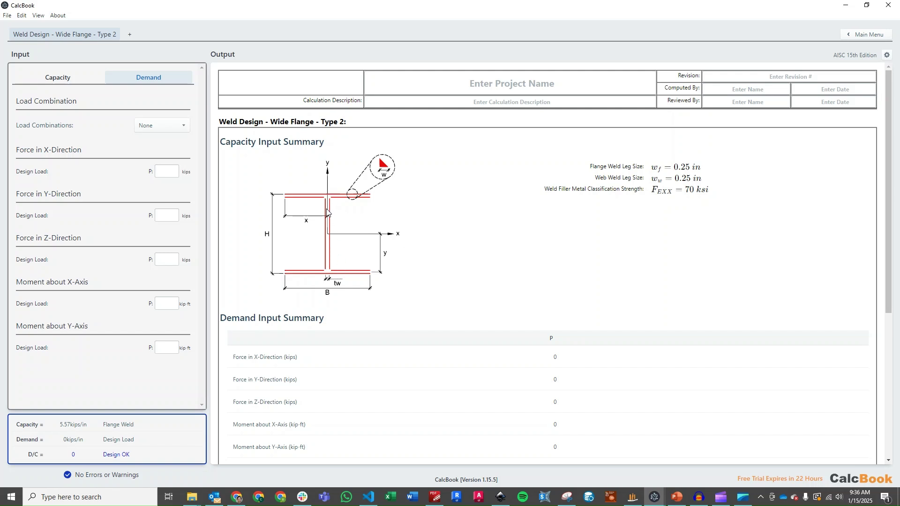
Step: Enter 12.5 kips Y force, 15 kips Z force and 125 kip-ft X moment
{"action": "left_click", "coordinate": [168, 216]}
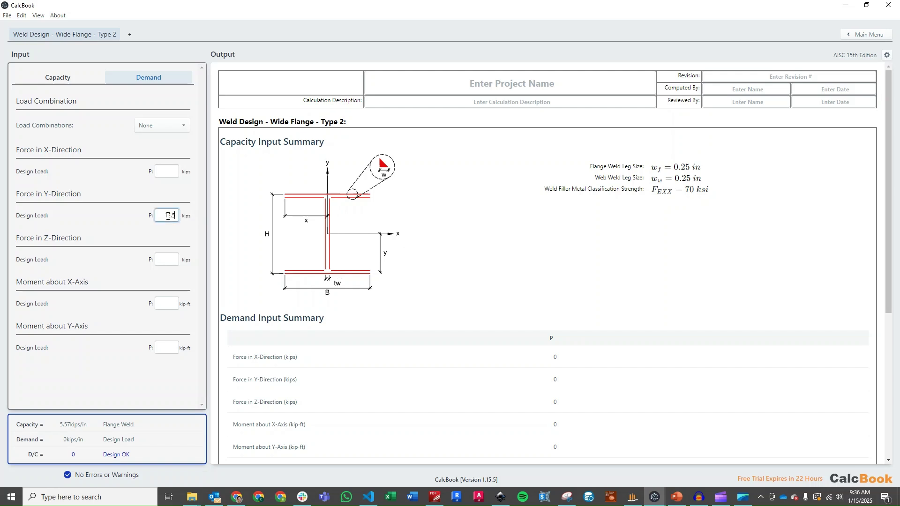
{"action": "key", "text": "Tab"}
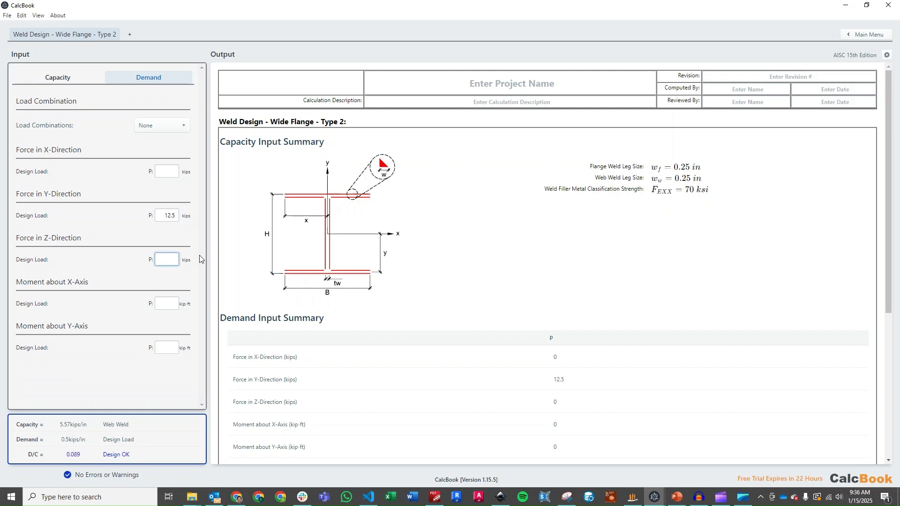
{"action": "left_click", "coordinate": [171, 305]}
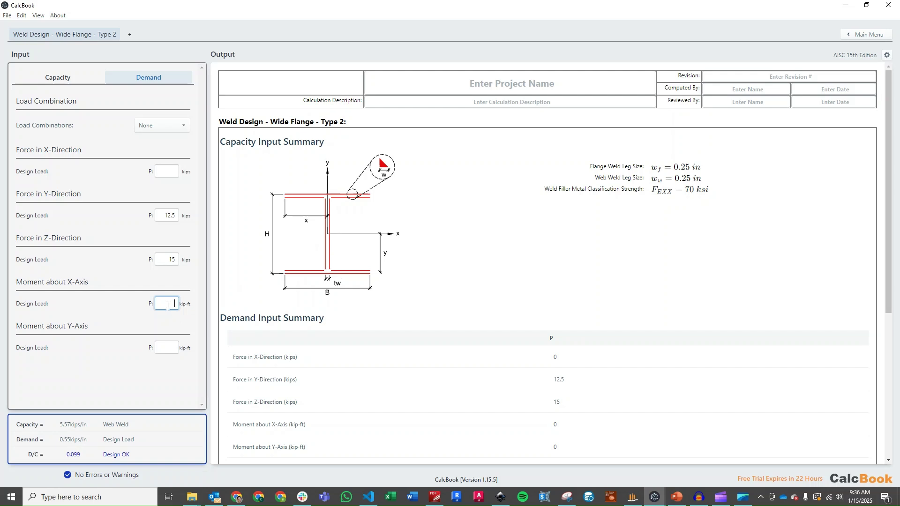
{"action": "key", "text": "Tab"}
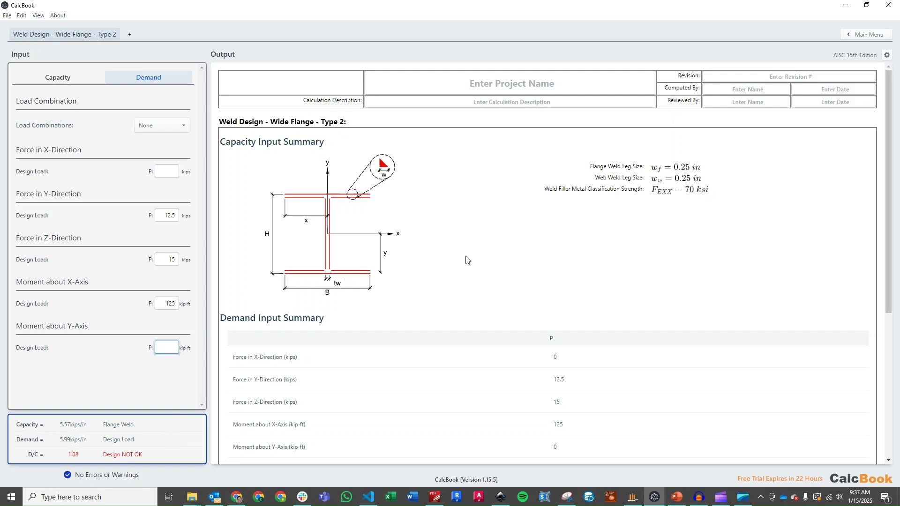
{"action": "scroll", "coordinate": [497, 258], "scroll_direction": "down", "scroll_amount": 4}
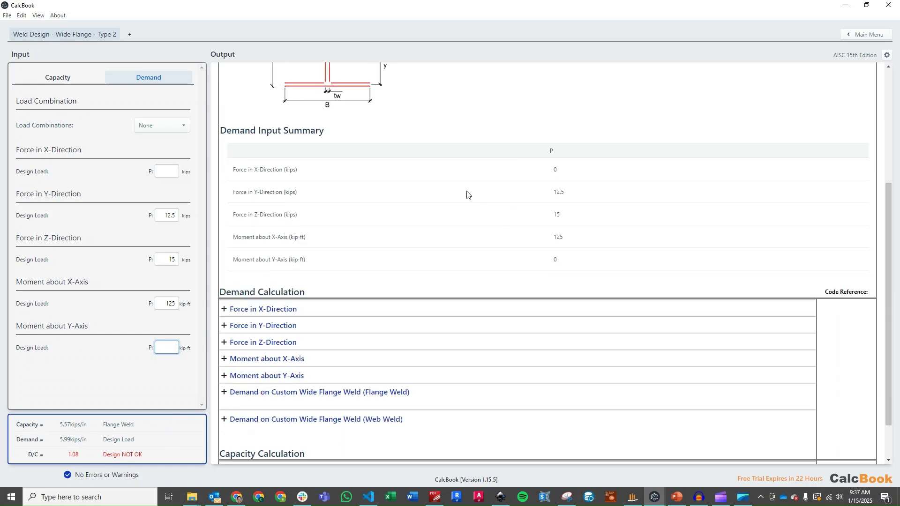
{"action": "scroll", "coordinate": [468, 193], "scroll_direction": "down", "scroll_amount": 1}
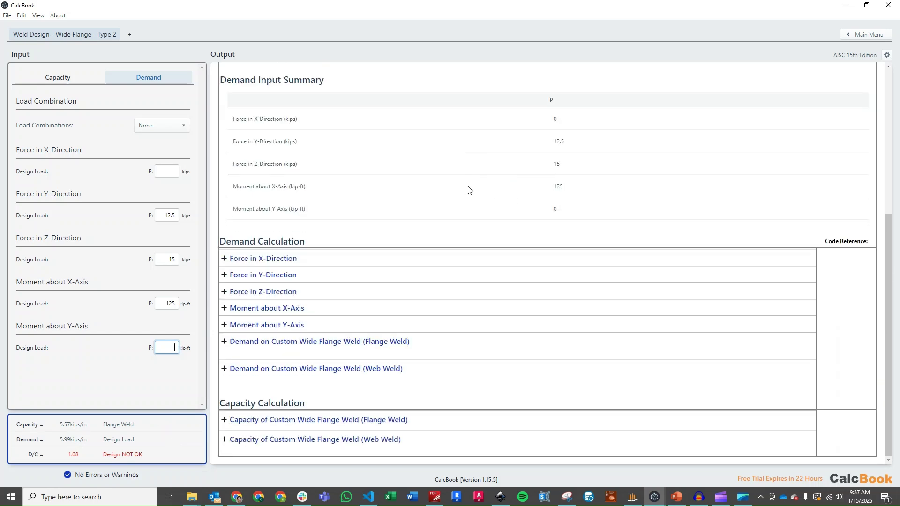
{"action": "left_click", "coordinate": [286, 259]}
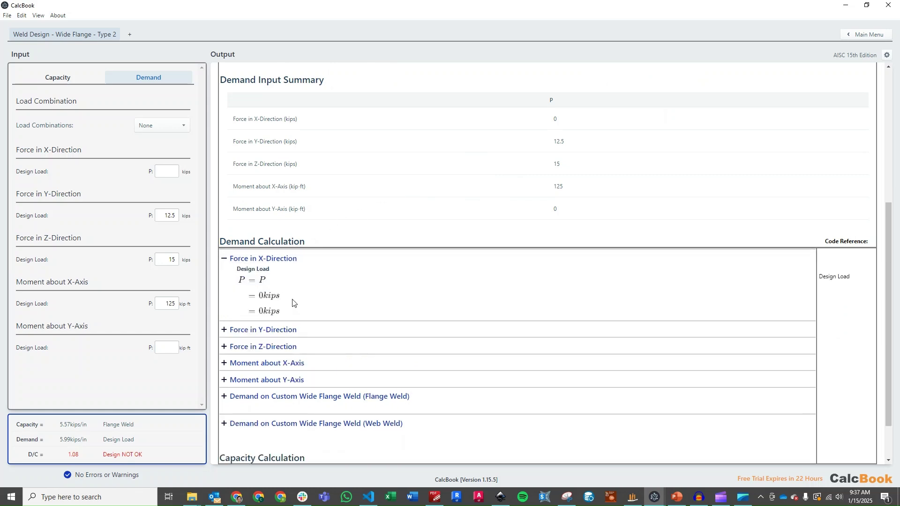
{"action": "left_click", "coordinate": [291, 329]}
{"action": "scroll", "coordinate": [328, 370], "scroll_direction": "down", "scroll_amount": 2}
{"action": "scroll", "coordinate": [344, 272], "scroll_direction": "down", "scroll_amount": 1}
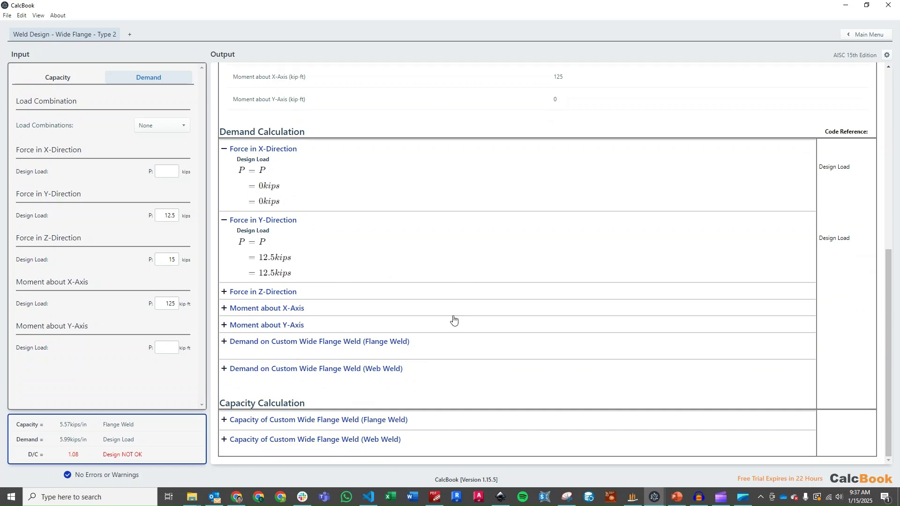
{"action": "left_click", "coordinate": [425, 347]}
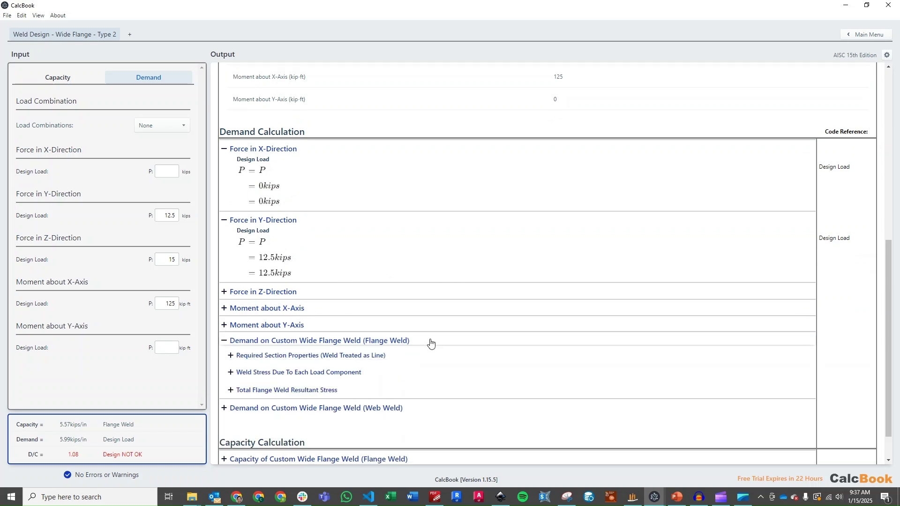
{"action": "left_click", "coordinate": [421, 411]}
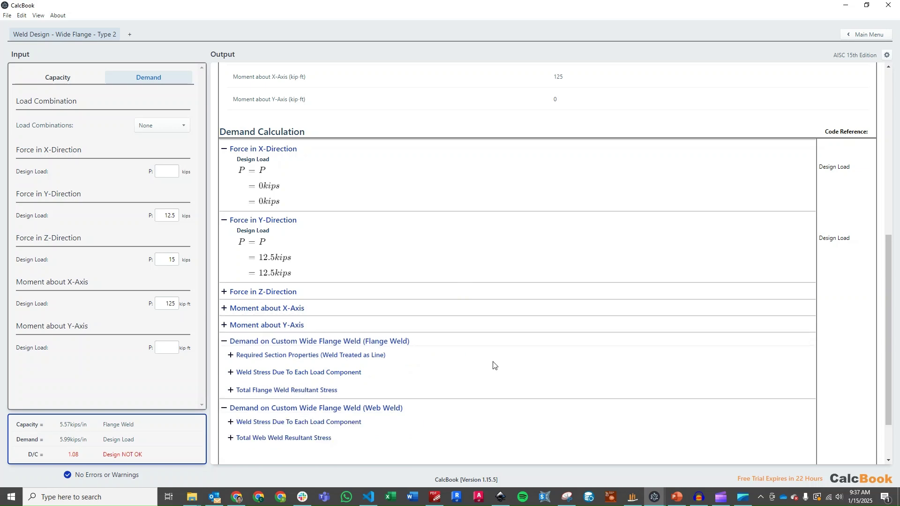
{"action": "scroll", "coordinate": [500, 359], "scroll_direction": "down", "scroll_amount": 1}
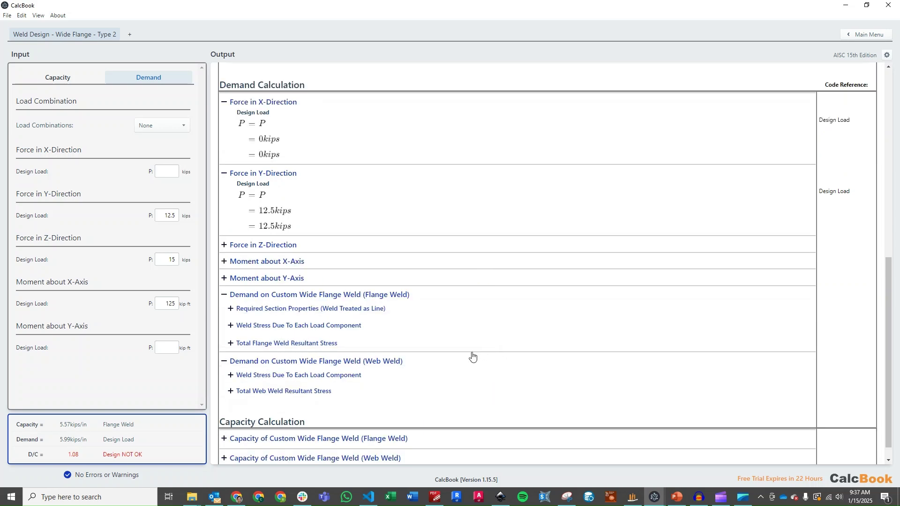
{"action": "scroll", "coordinate": [454, 258], "scroll_direction": "up", "scroll_amount": 8}
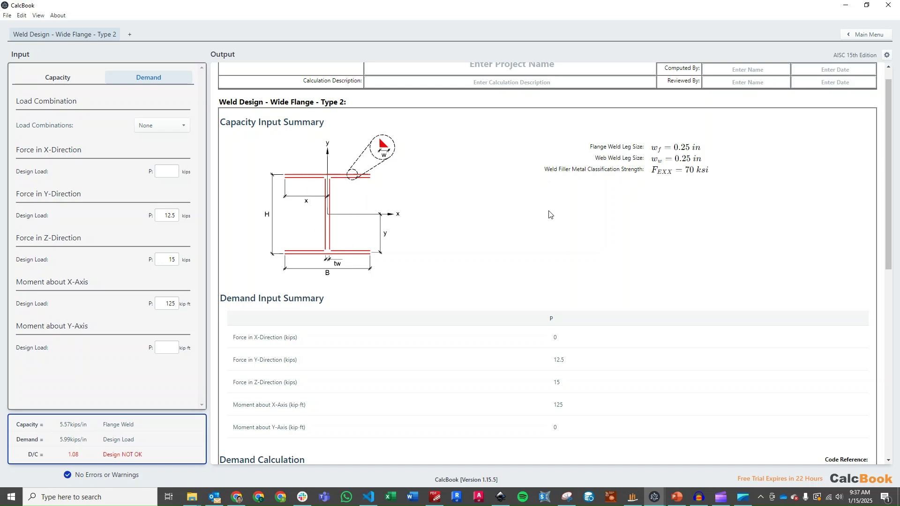
Step: Expand the flange weld's required section properties and its stress from each load component
{"action": "scroll", "coordinate": [551, 215], "scroll_direction": "down", "scroll_amount": 5}
{"action": "scroll", "coordinate": [552, 216], "scroll_direction": "down", "scroll_amount": 3}
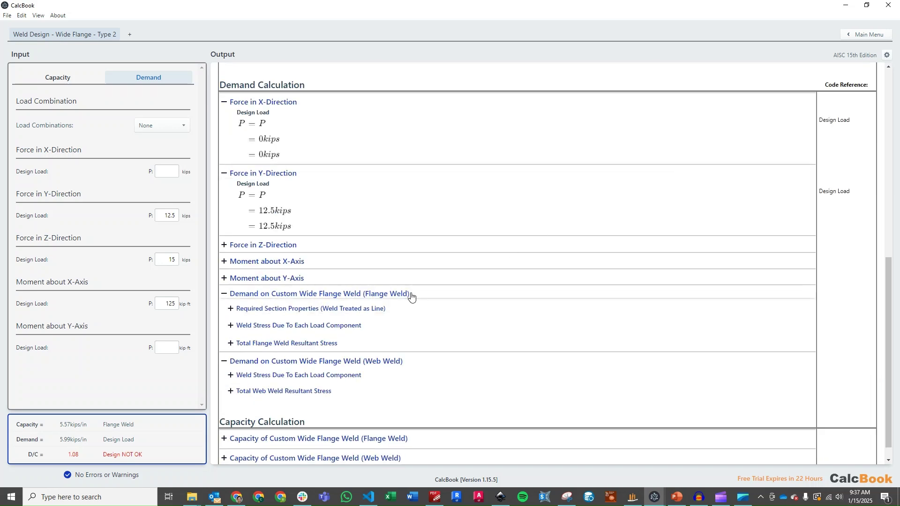
{"action": "left_click", "coordinate": [384, 314]}
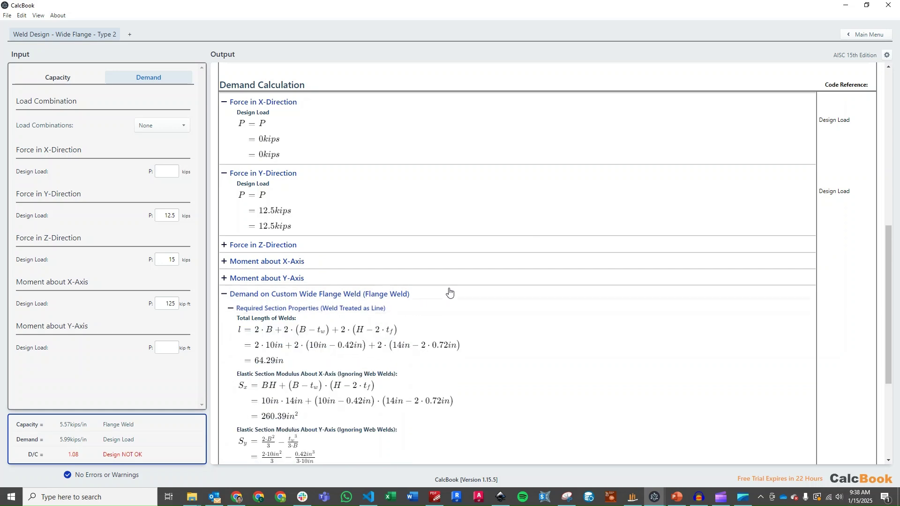
{"action": "scroll", "coordinate": [448, 291], "scroll_direction": "down", "scroll_amount": 2}
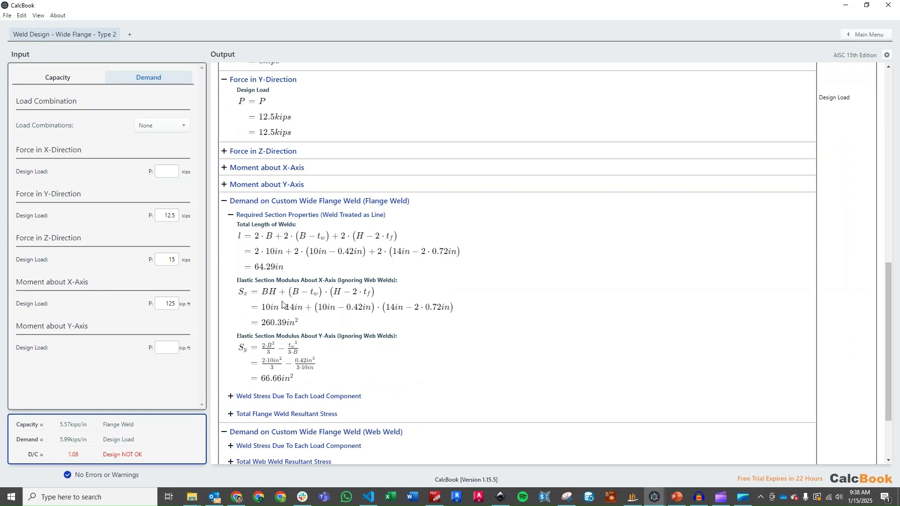
{"action": "scroll", "coordinate": [305, 300], "scroll_direction": "down", "scroll_amount": 1}
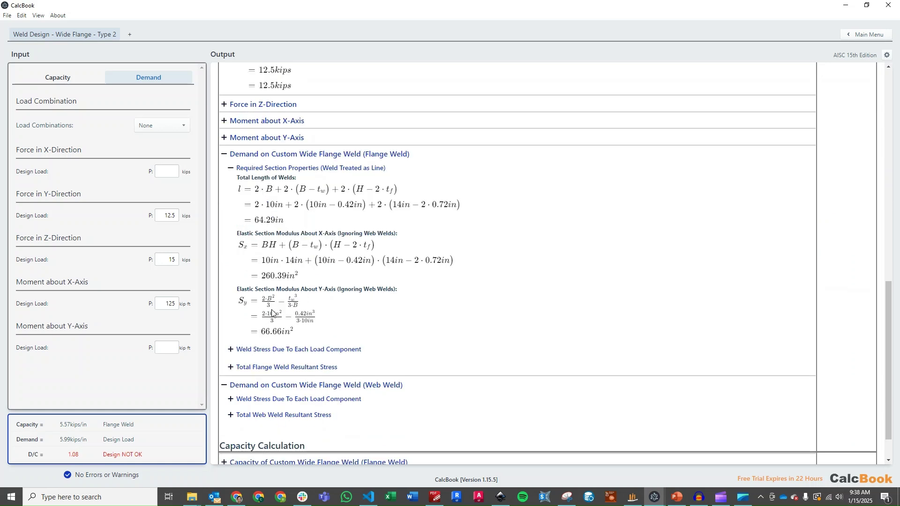
{"action": "left_click", "coordinate": [347, 349]}
Step: Expand the total flange weld resultant stress, showing the 5.99 kips/in maximum
{"action": "scroll", "coordinate": [433, 263], "scroll_direction": "down", "scroll_amount": 4}
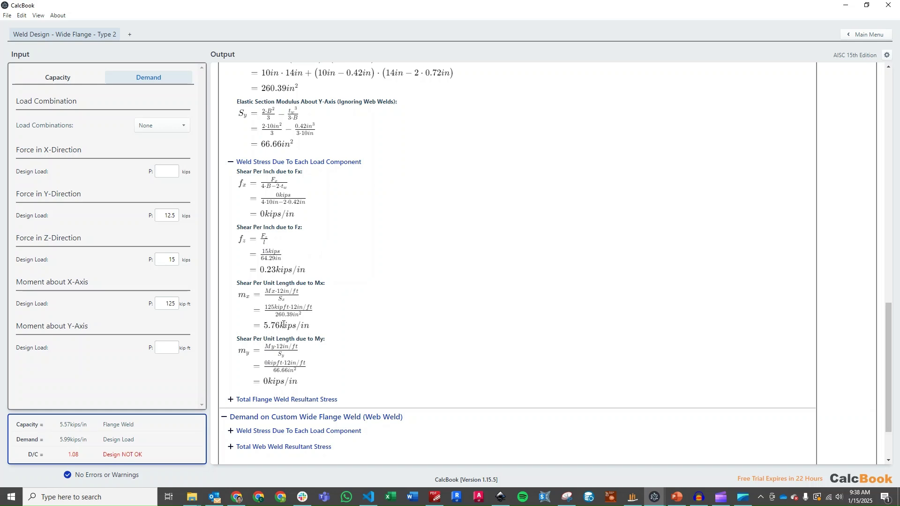
{"action": "left_click", "coordinate": [321, 399]}
{"action": "scroll", "coordinate": [364, 251], "scroll_direction": "down", "scroll_amount": 1}
{"action": "scroll", "coordinate": [364, 250], "scroll_direction": "down", "scroll_amount": 6}
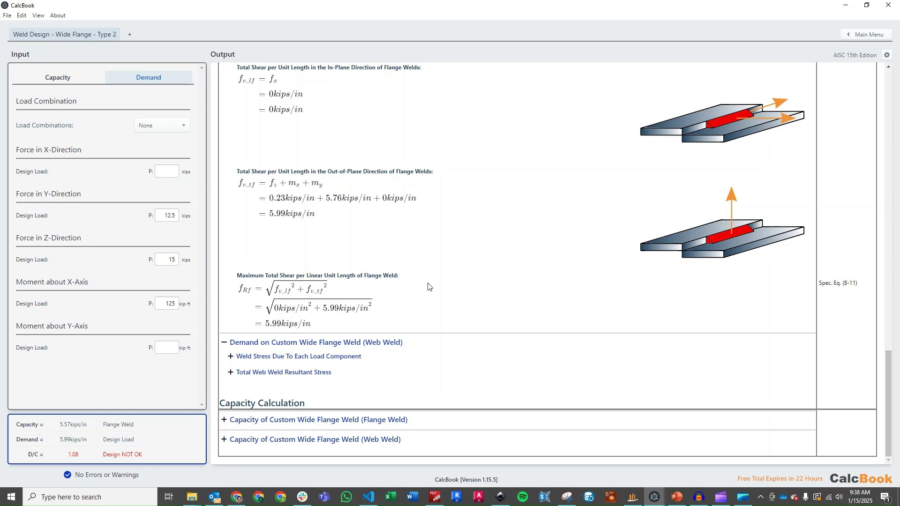
Step: Expand the web weld stress per load component and its 0.55 kips/in total resultant
{"action": "left_click", "coordinate": [372, 358]}
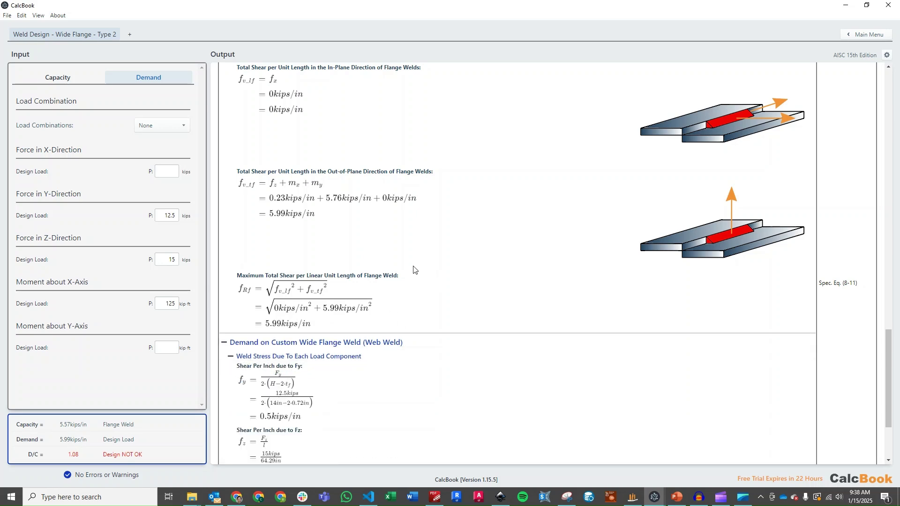
{"action": "scroll", "coordinate": [412, 291], "scroll_direction": "down", "scroll_amount": 3}
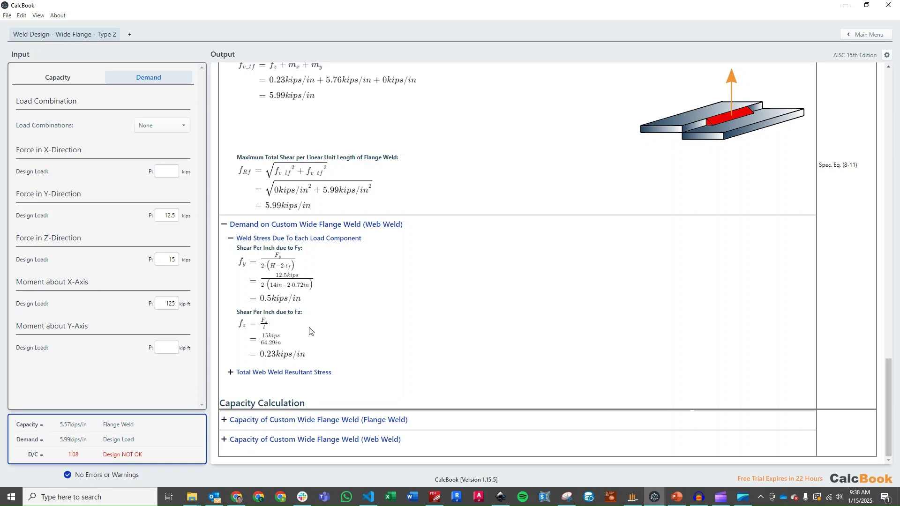
{"action": "left_click", "coordinate": [321, 372]}
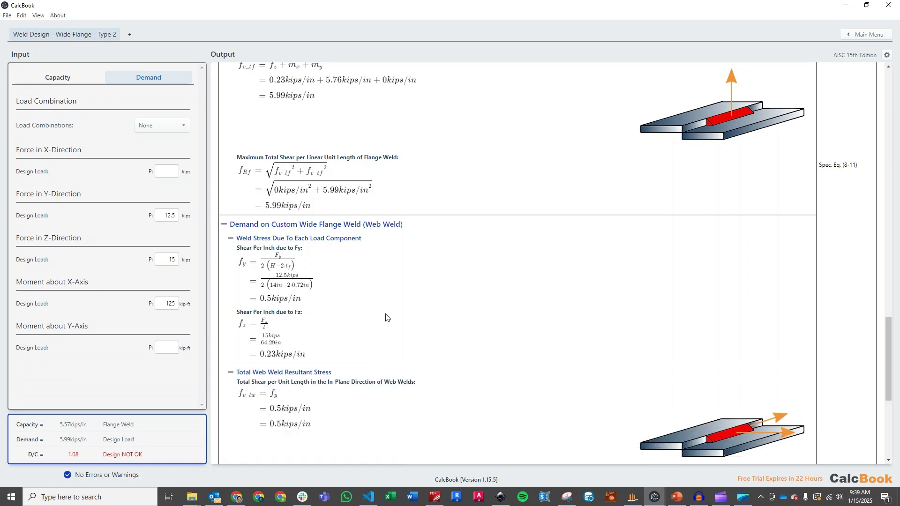
{"action": "scroll", "coordinate": [386, 318], "scroll_direction": "down", "scroll_amount": 3}
{"action": "scroll", "coordinate": [387, 318], "scroll_direction": "down", "scroll_amount": 4}
{"action": "scroll", "coordinate": [388, 317], "scroll_direction": "up", "scroll_amount": 2}
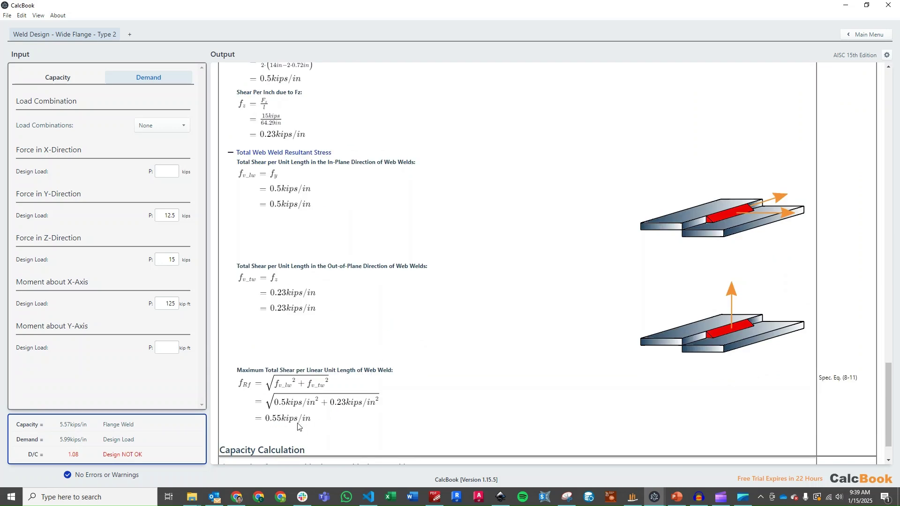
{"action": "scroll", "coordinate": [287, 426], "scroll_direction": "down", "scroll_amount": 1}
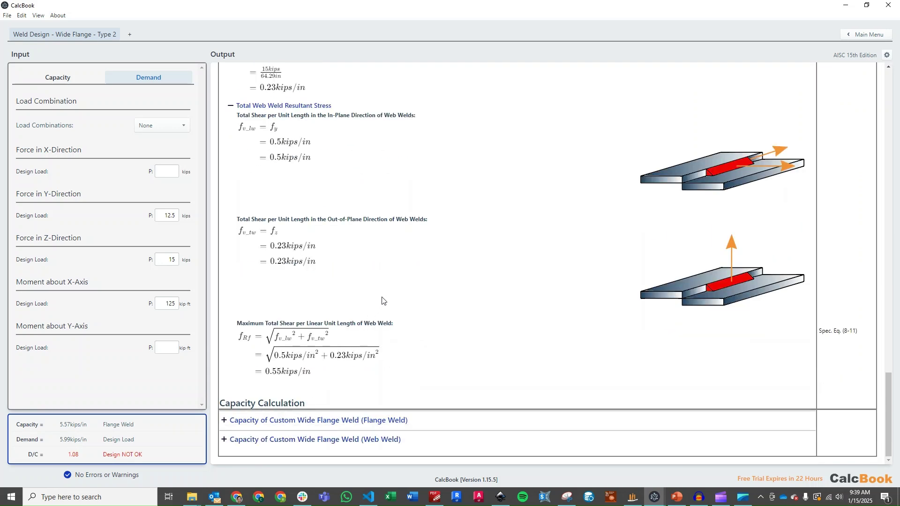
Step: Expand the flange weld capacity equations, reaching 5.57 kips/in design strength
{"action": "left_click", "coordinate": [401, 421]}
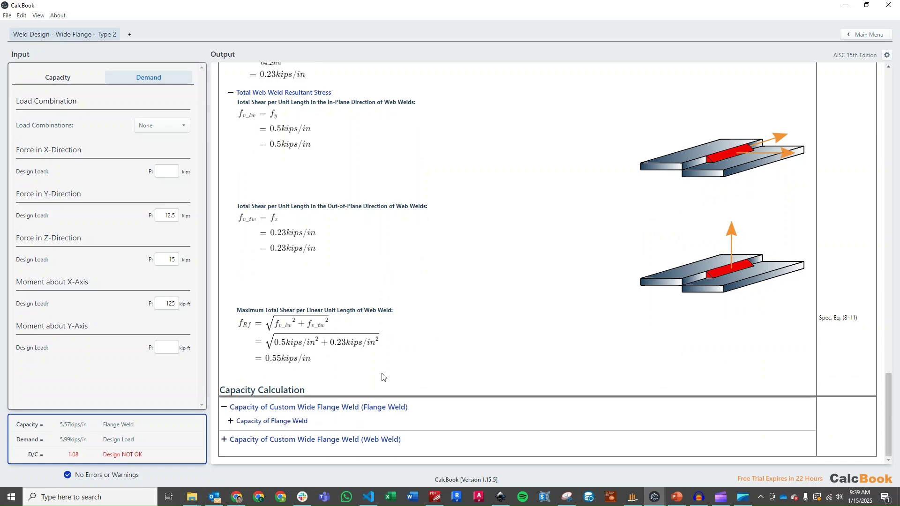
{"action": "left_click", "coordinate": [325, 422]}
{"action": "scroll", "coordinate": [459, 286], "scroll_direction": "down", "scroll_amount": 2}
{"action": "scroll", "coordinate": [464, 281], "scroll_direction": "down", "scroll_amount": 1}
{"action": "scroll", "coordinate": [472, 277], "scroll_direction": "down", "scroll_amount": 1}
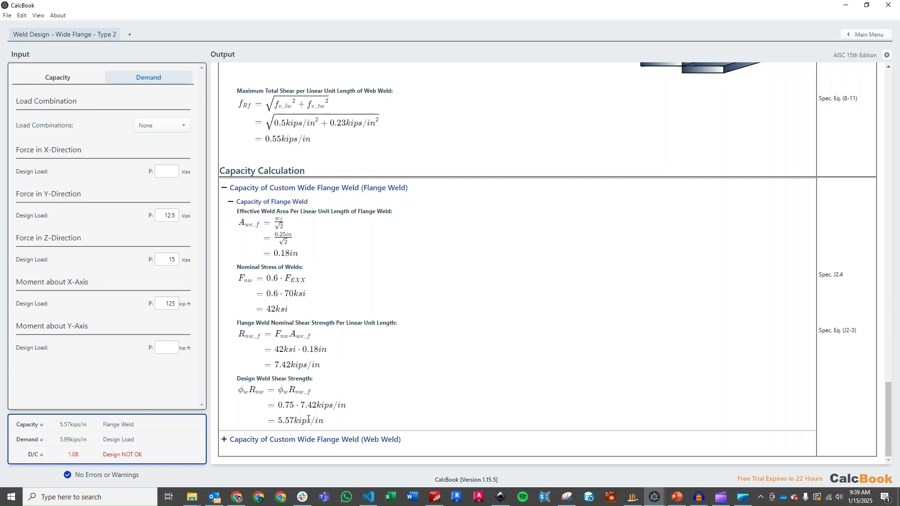
Step: Expand the web weld capacity equations, also reaching 5.57 kips/in design strength
{"action": "left_click", "coordinate": [322, 438]}
{"action": "scroll", "coordinate": [411, 328], "scroll_direction": "down", "scroll_amount": 1}
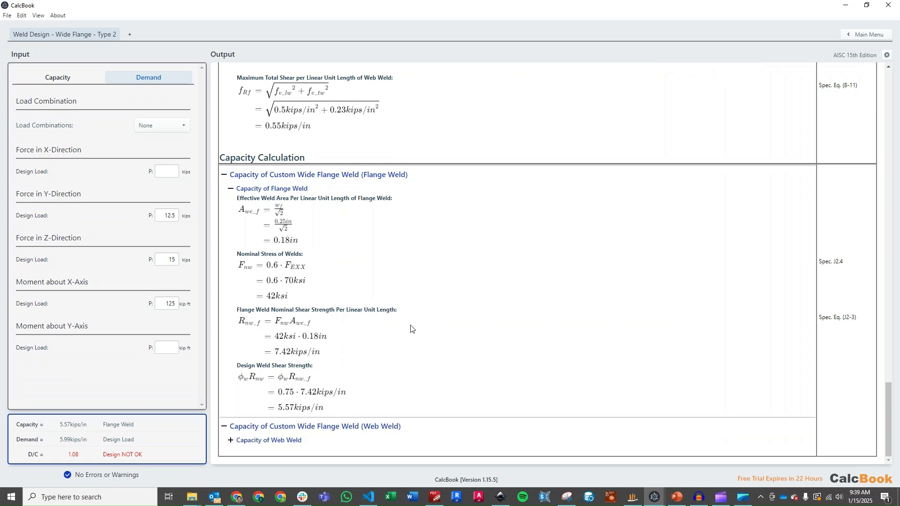
{"action": "left_click", "coordinate": [315, 441]}
{"action": "scroll", "coordinate": [394, 335], "scroll_direction": "down", "scroll_amount": 3}
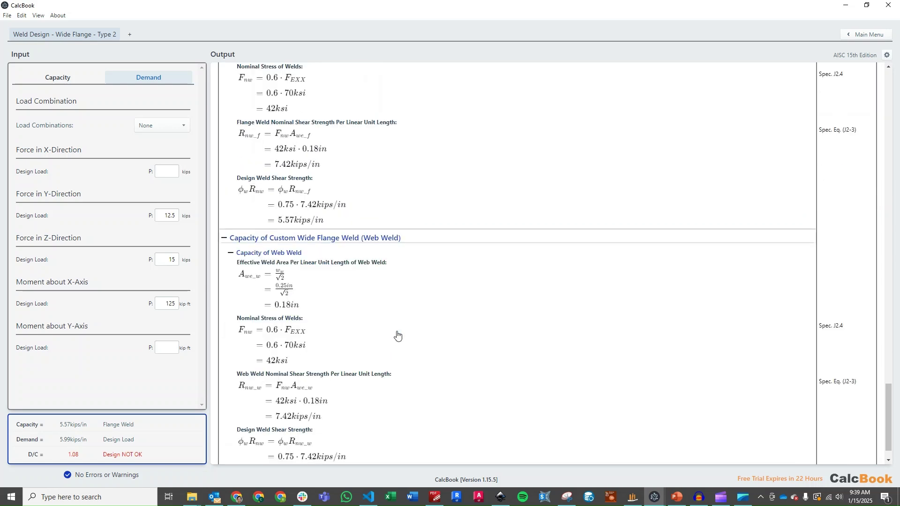
{"action": "scroll", "coordinate": [398, 335], "scroll_direction": "down", "scroll_amount": 1}
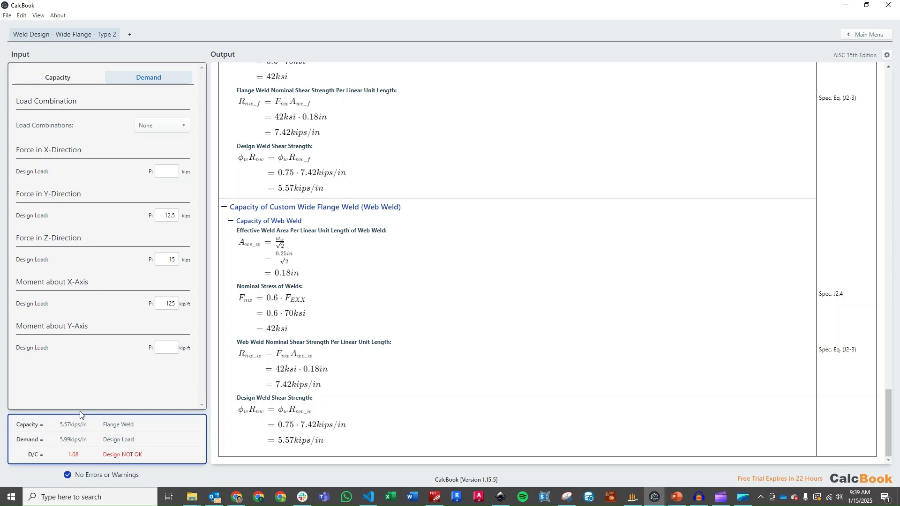
Step: On the Capacity tab, set both Flange and Web Weld Leg Size to 5/16"
{"action": "left_click", "coordinate": [49, 78]}
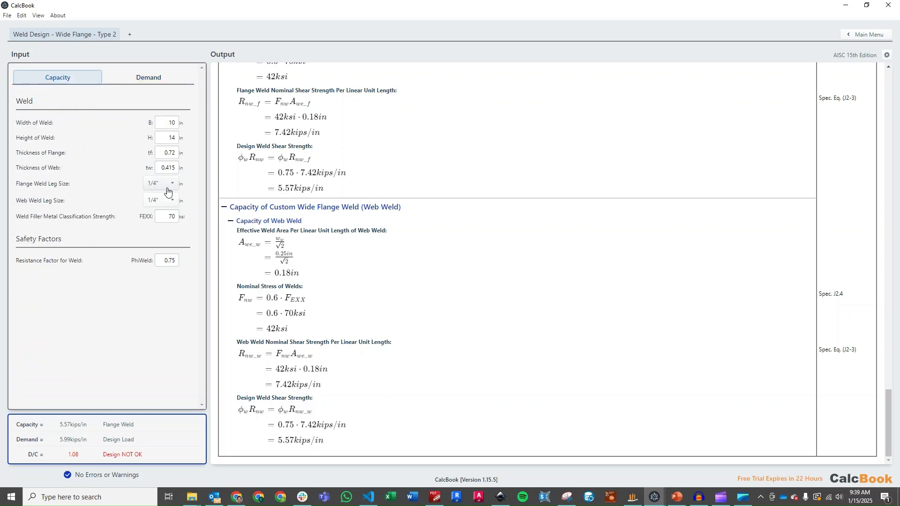
{"action": "left_click", "coordinate": [167, 184]}
{"action": "left_click", "coordinate": [163, 236]}
{"action": "left_click", "coordinate": [169, 200]}
{"action": "left_click", "coordinate": [165, 253]}
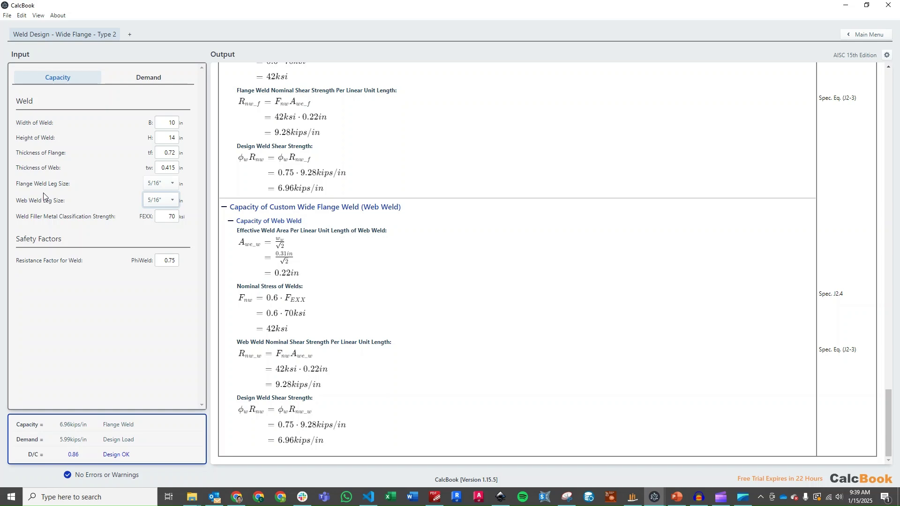